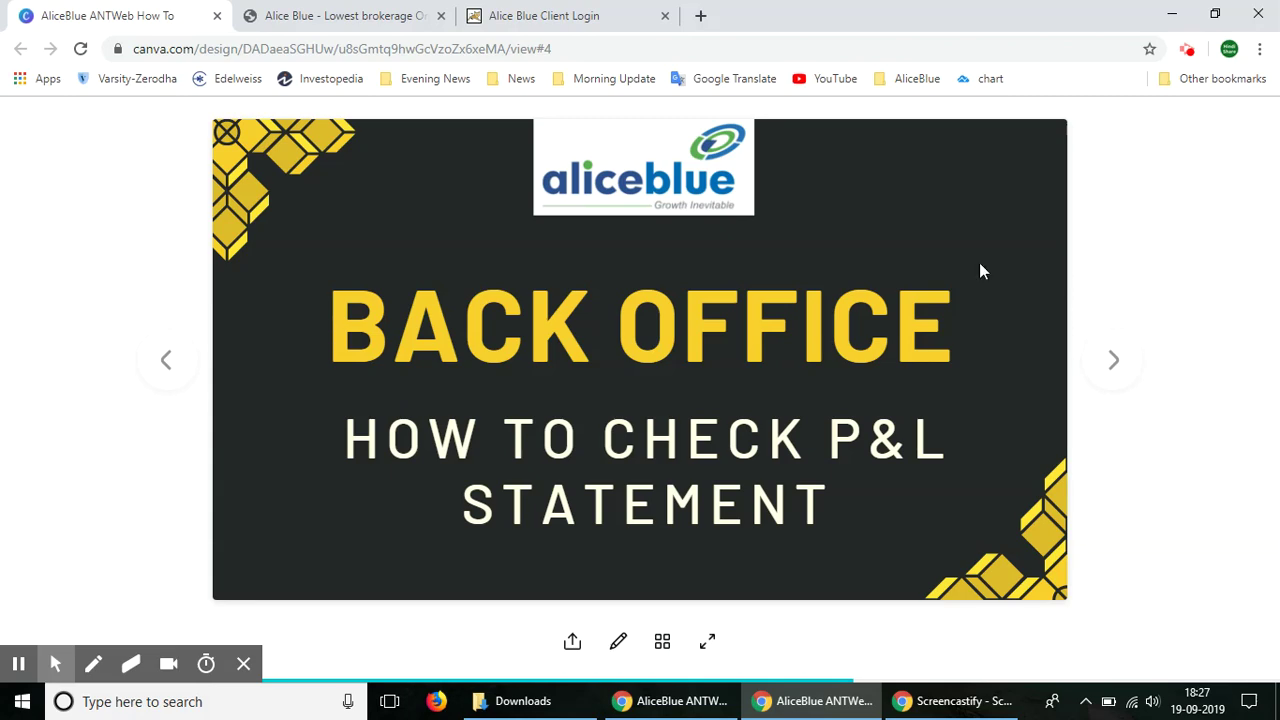
Switch to the Alice Blue website and bring up its Back Office login options.
left_click(357, 8)
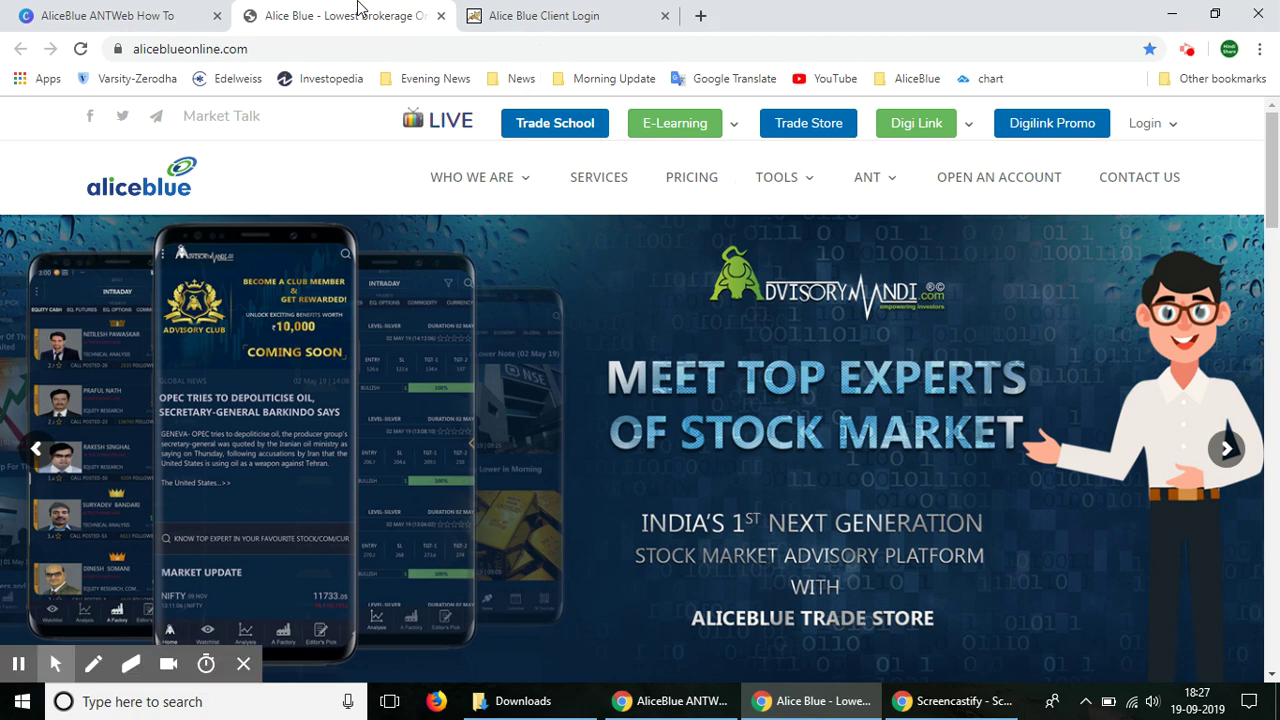
left_click(1172, 126)
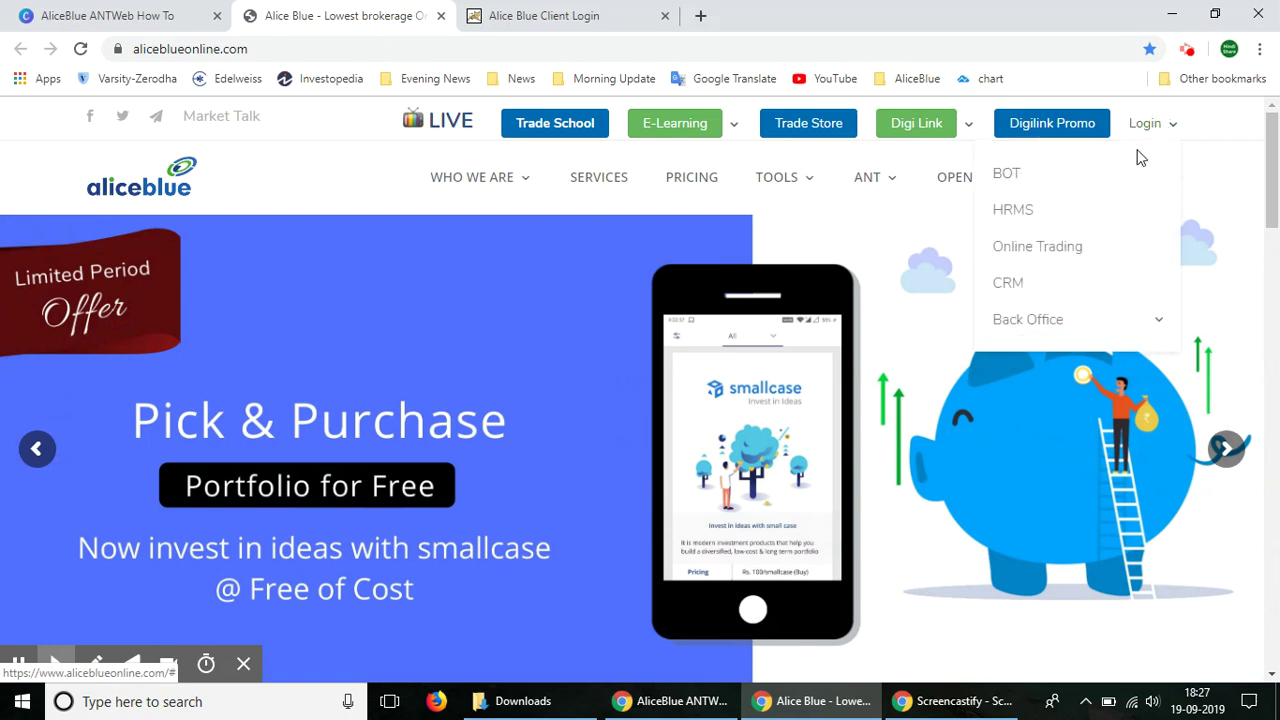
mouse_move(1028, 319)
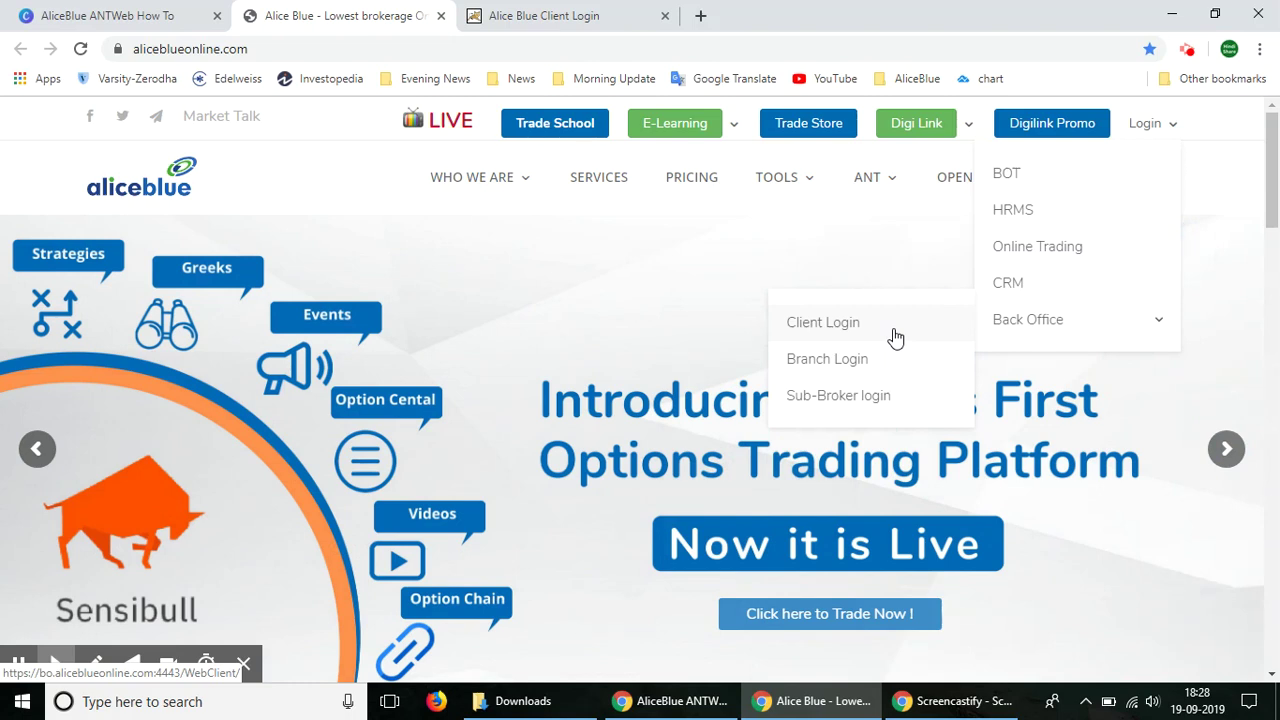
Enter the Back Office client home page and browse the menus to the Reports list.
left_click(560, 17)
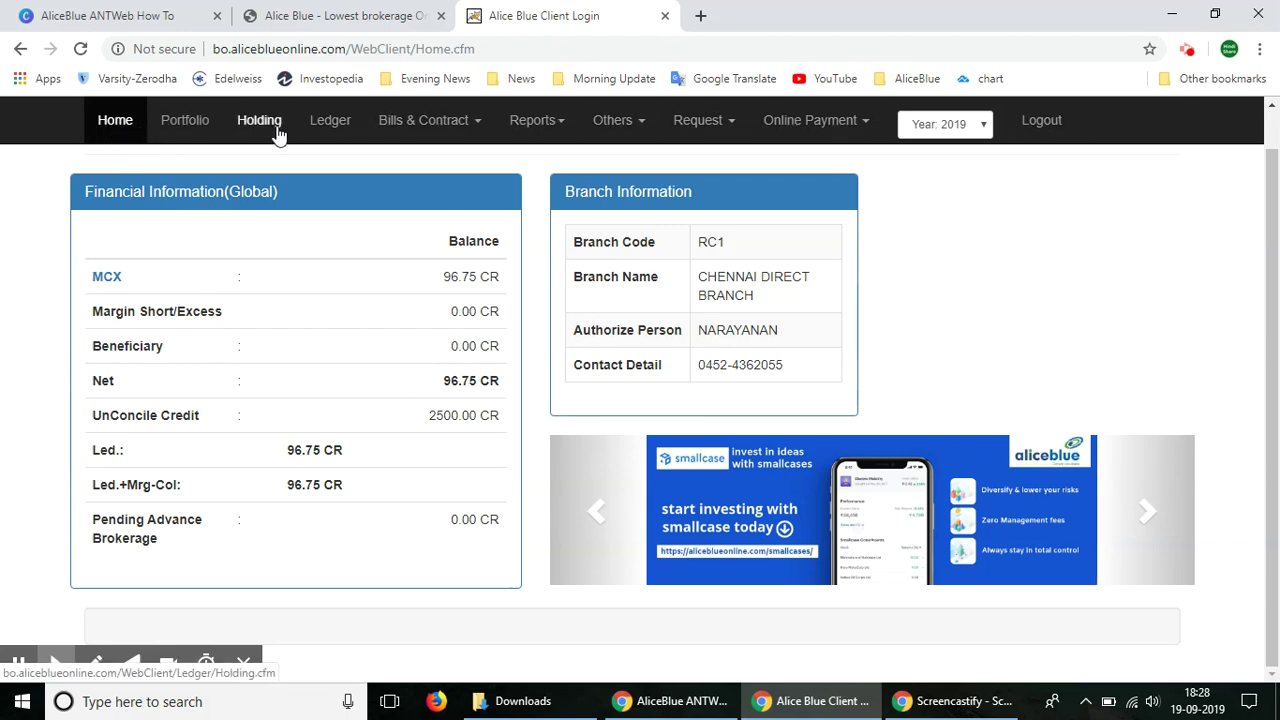
left_click(440, 125)
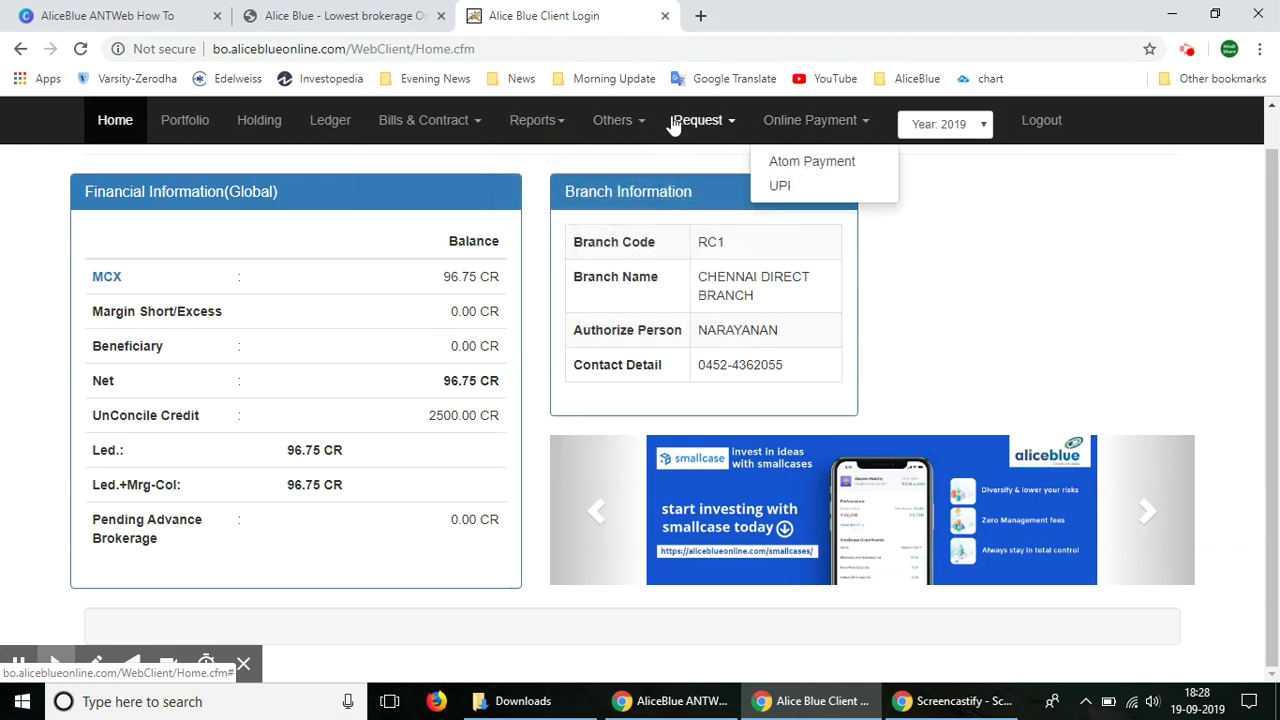
mouse_move(536, 120)
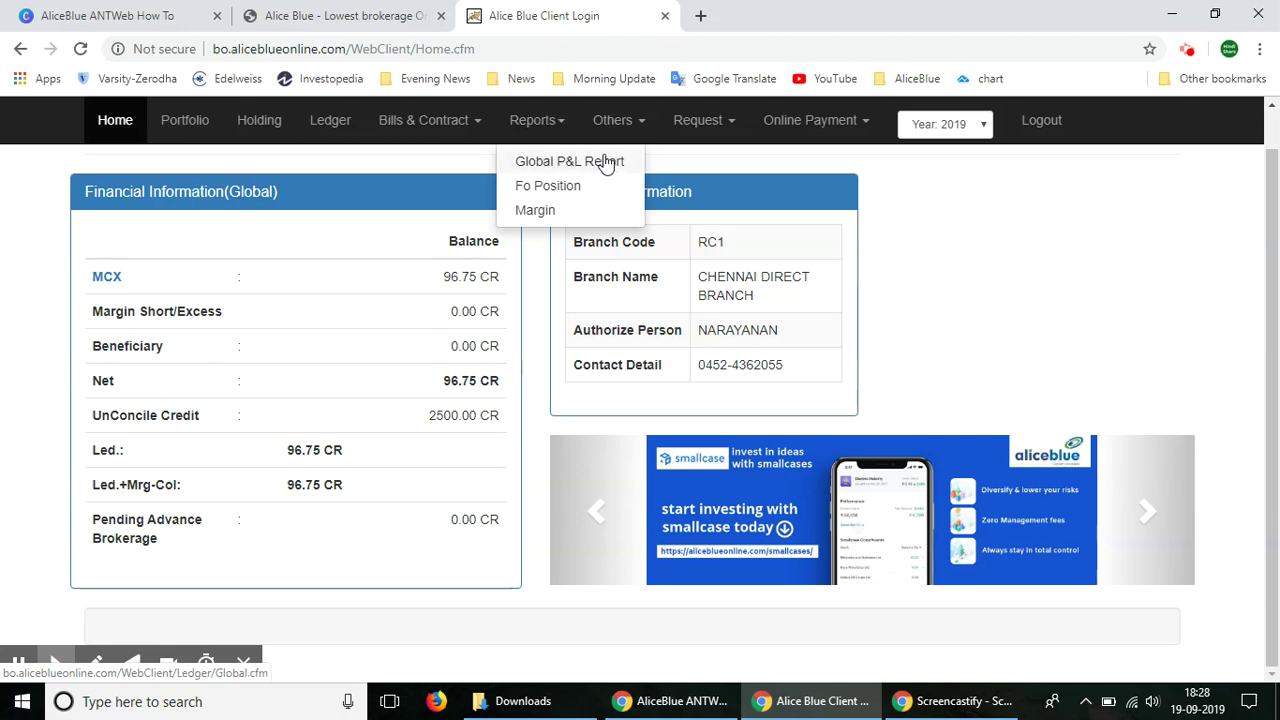
Open the Global P&L Report and choose MCX as the exchange.
left_click(552, 171)
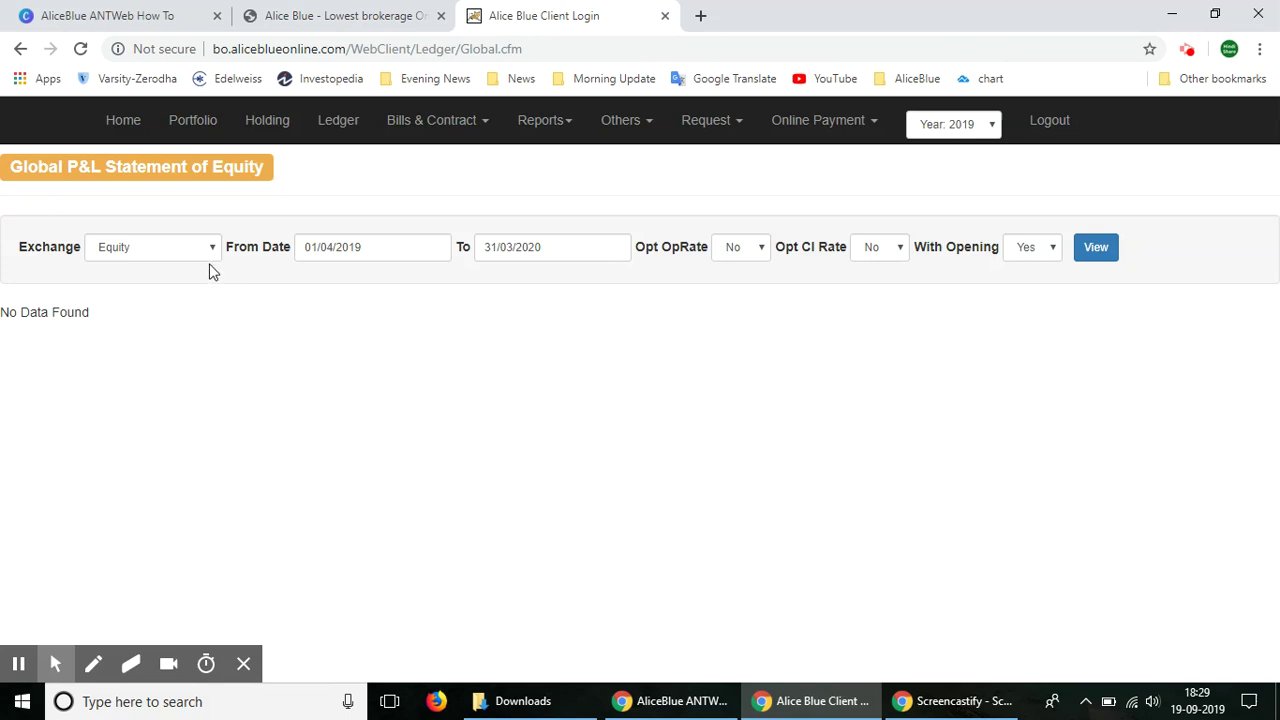
left_click(383, 250)
left_click(512, 250)
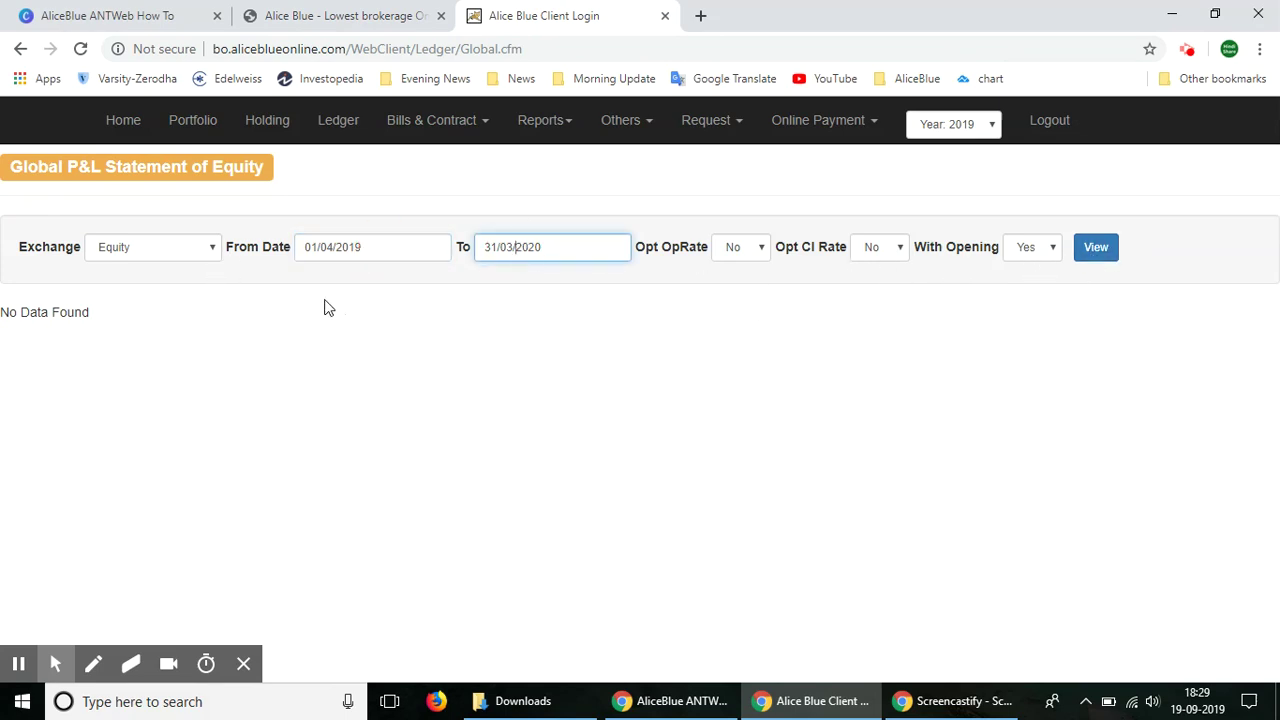
left_click(191, 255)
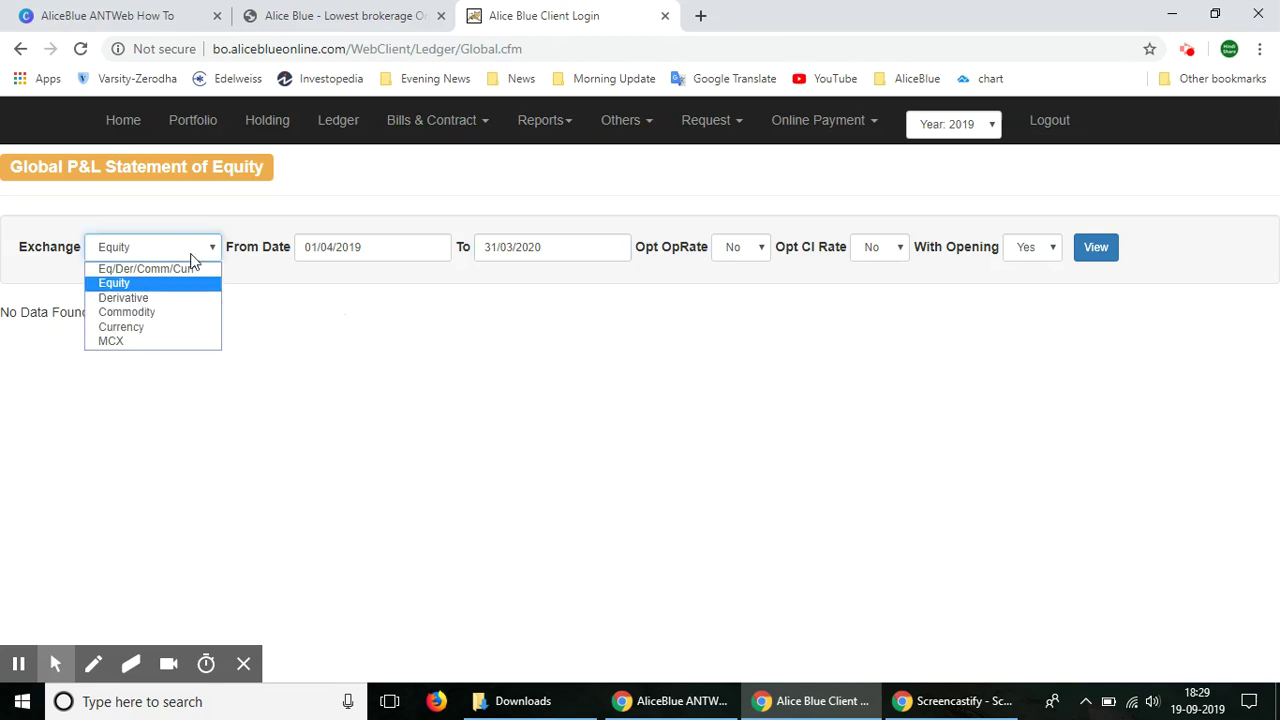
left_click(190, 342)
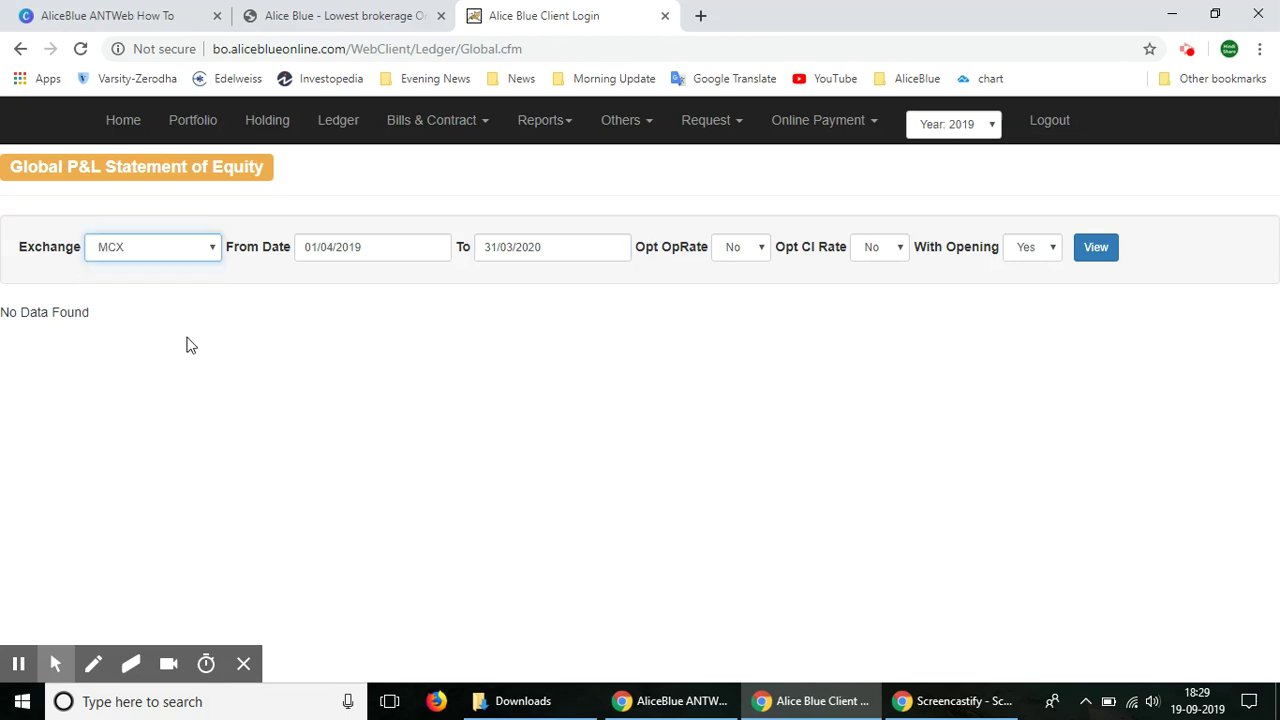
Set the report period from 01/01/2019 to 01/01/2020.
left_click(334, 248)
key("BackSpace")
type("1")
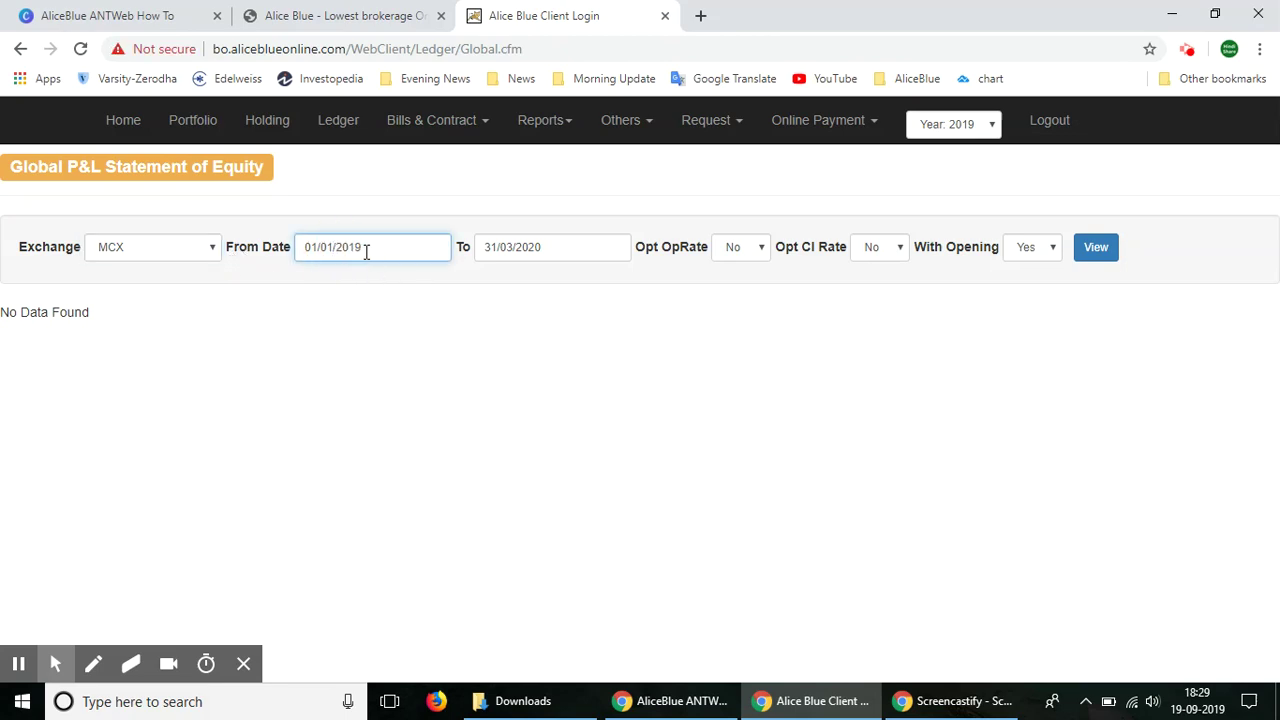
left_click(366, 252)
left_click(513, 247)
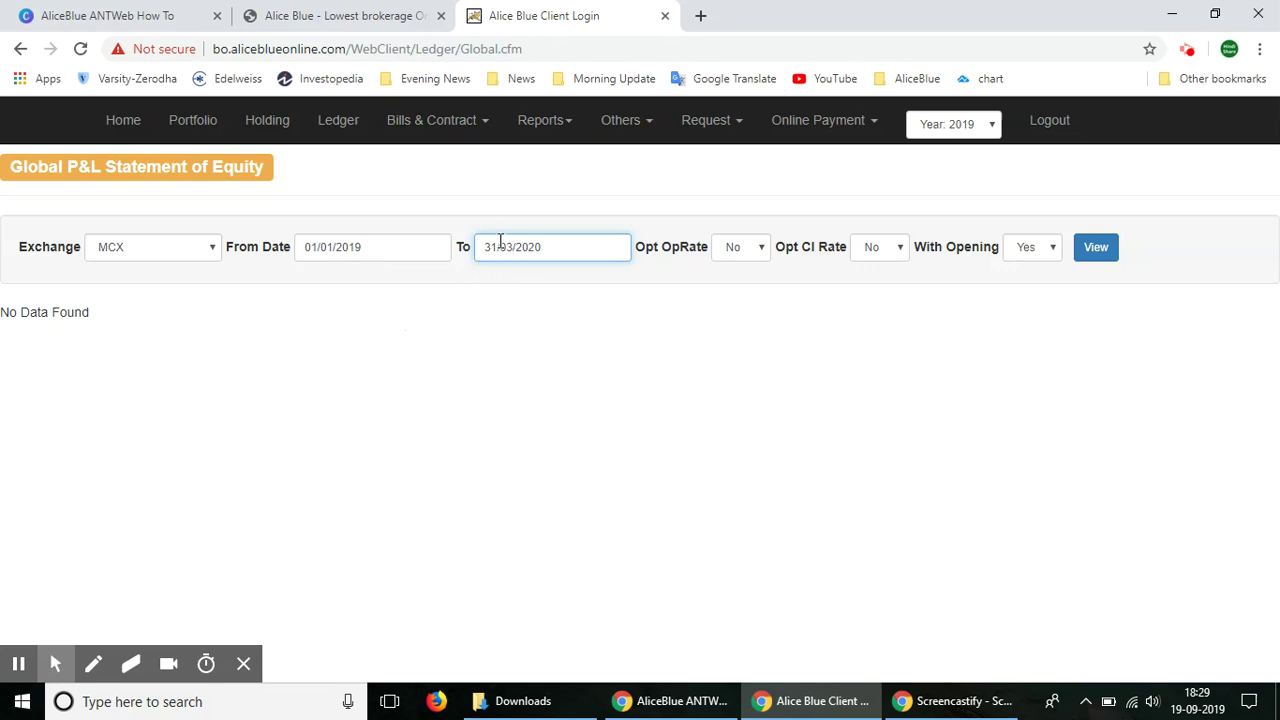
key("BackSpace")
type("1")
left_click(487, 251)
left_click(614, 248)
View the MCX statement and scroll through its eight entries totalling -1090.03.
left_click(1088, 256)
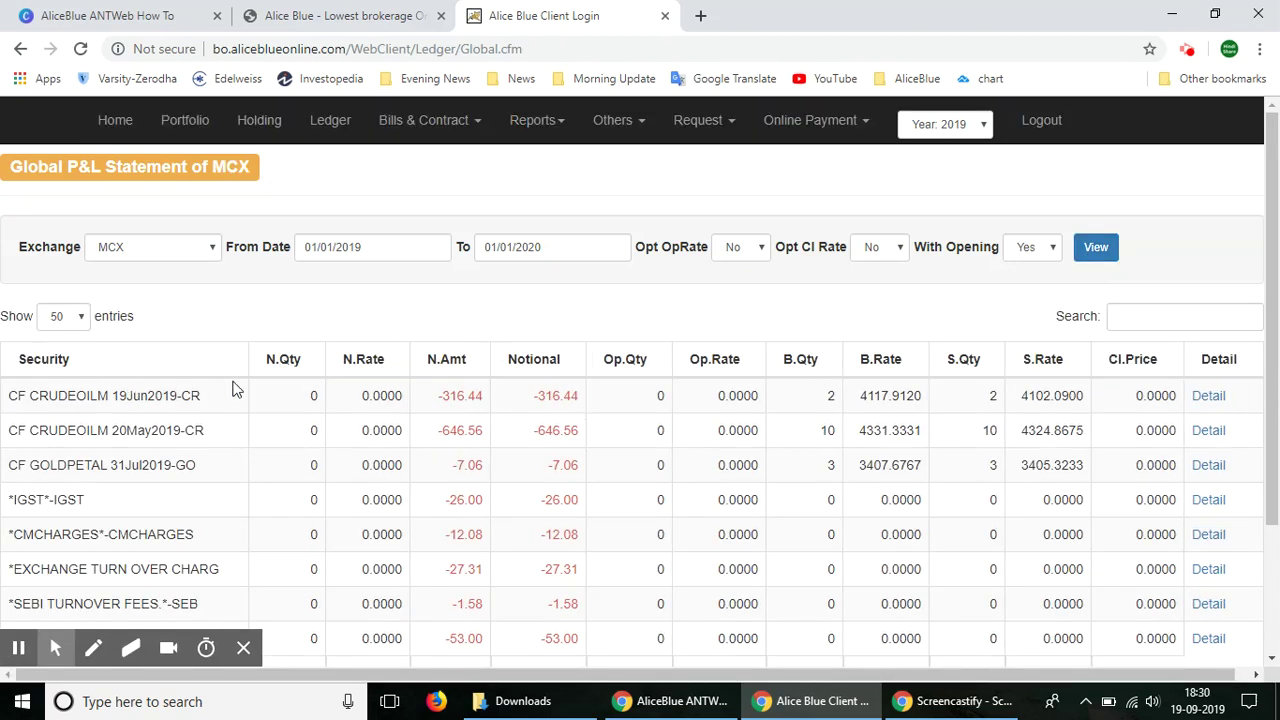
scroll(245, 397, "down", 1)
scroll(245, 397, "down", 1)
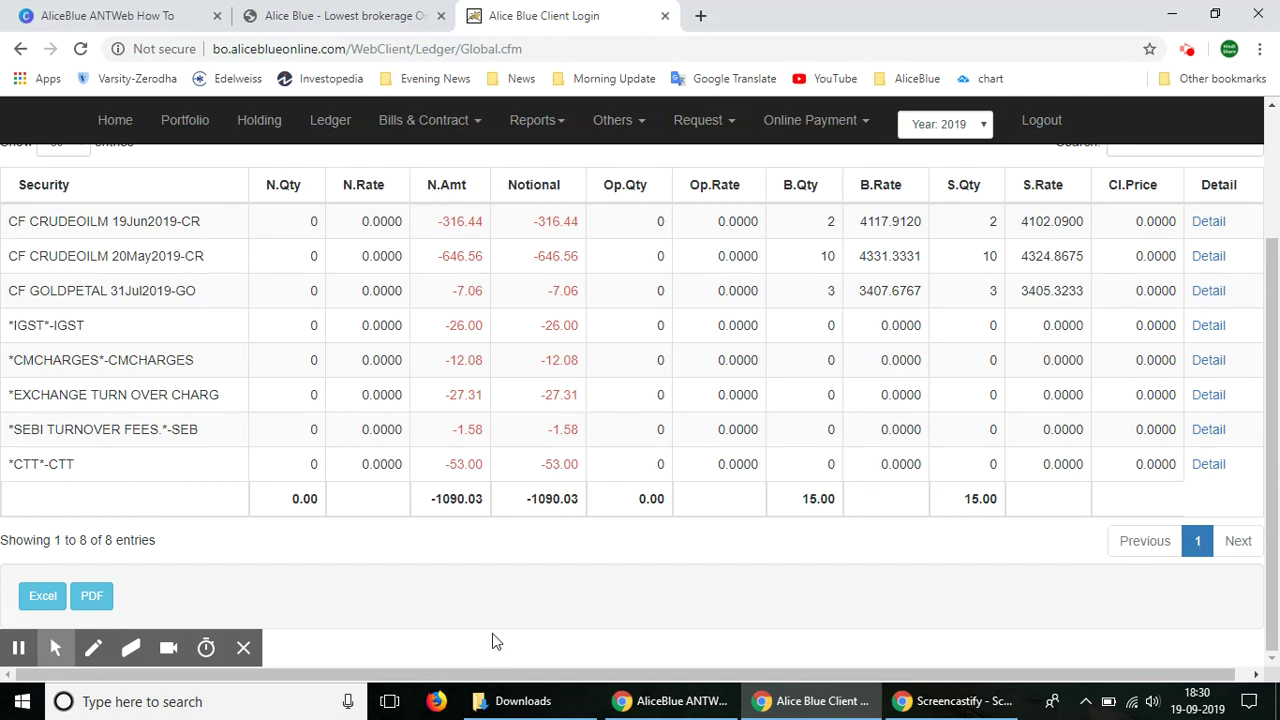
scroll(857, 400, "up", 2)
scroll(655, 350, "down", 2)
scroll(960, 320, "up", 1)
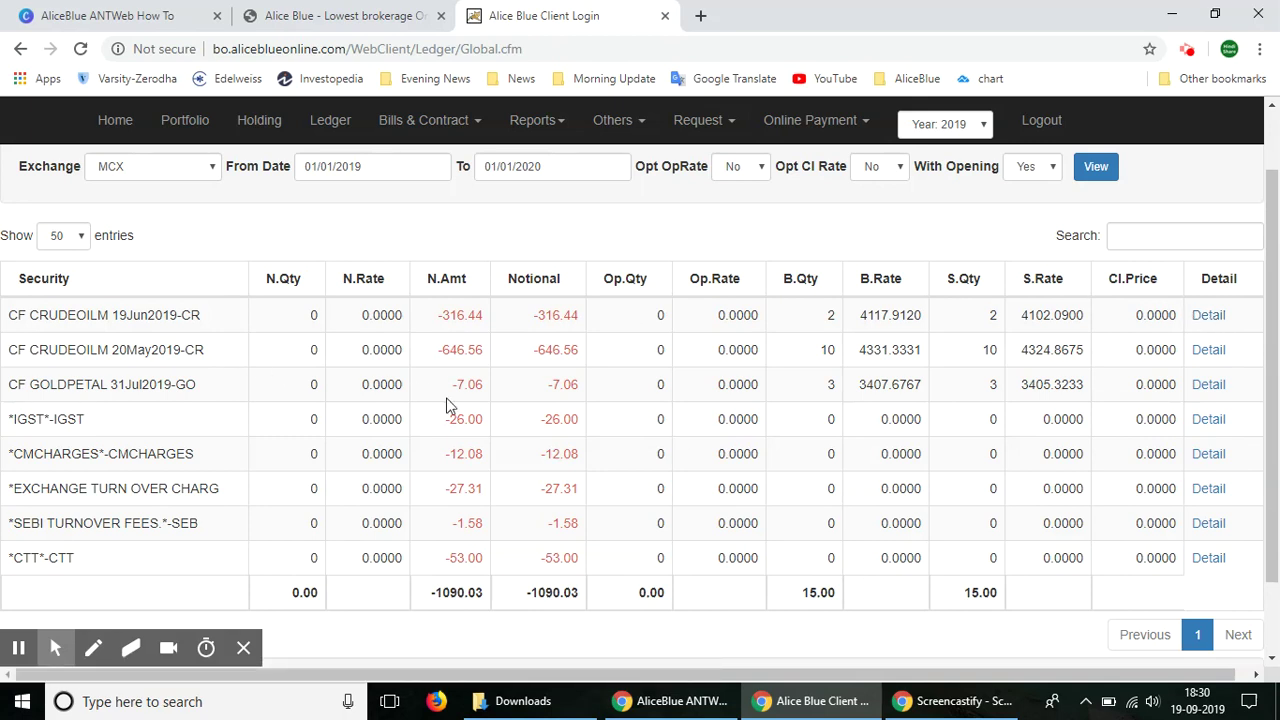
scroll(378, 395, "down", 2)
scroll(378, 395, "up", 2)
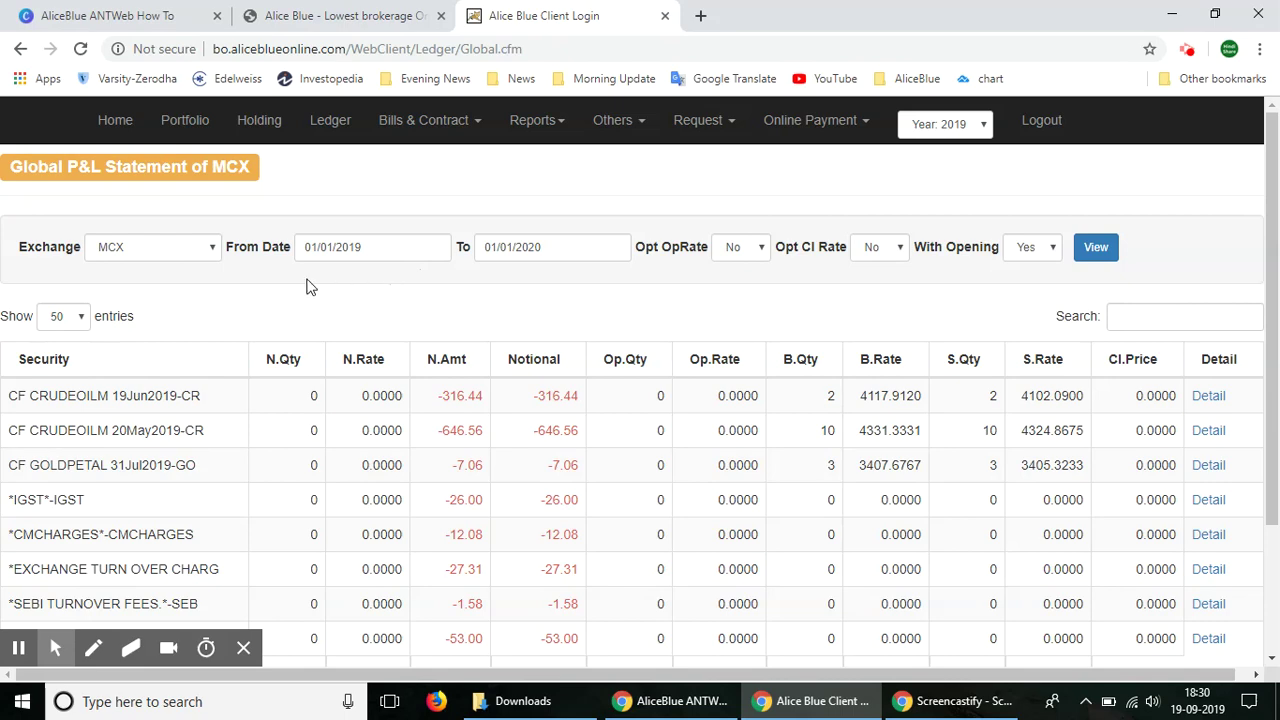
scroll(309, 295, "down", 2)
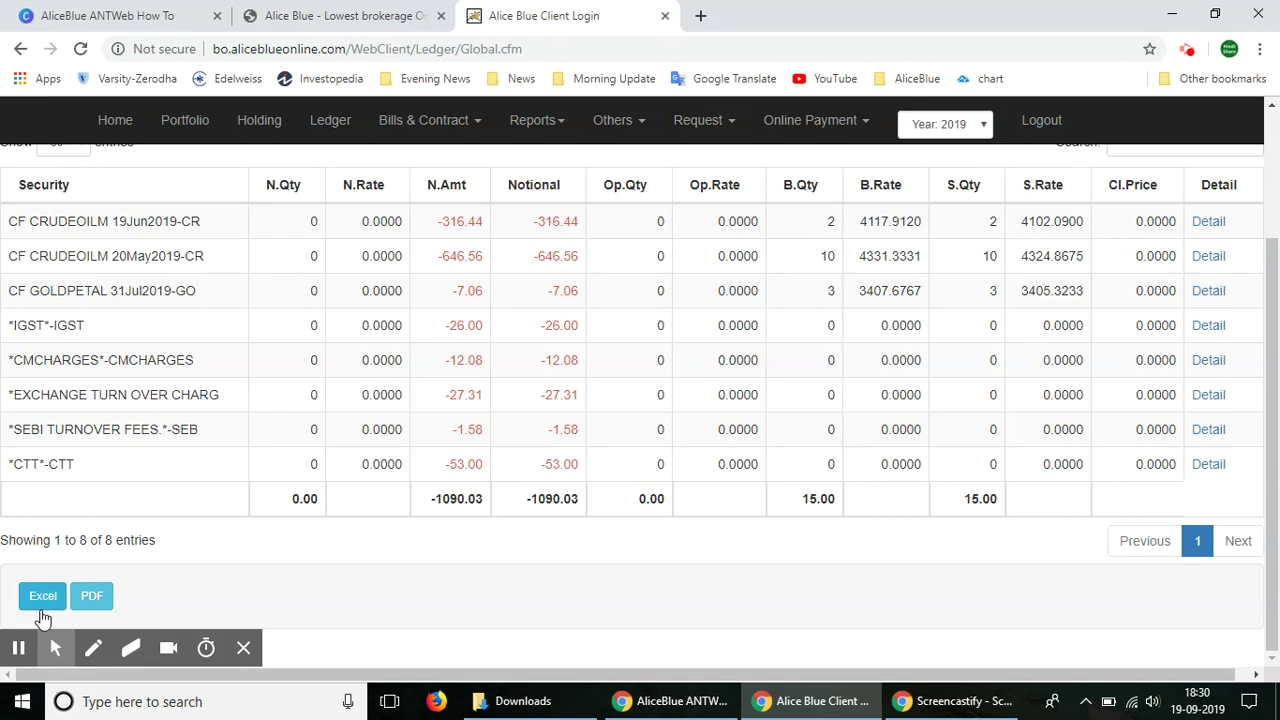
Download the MCX P&L statement as a PDF and open the downloaded file.
left_click(90, 600)
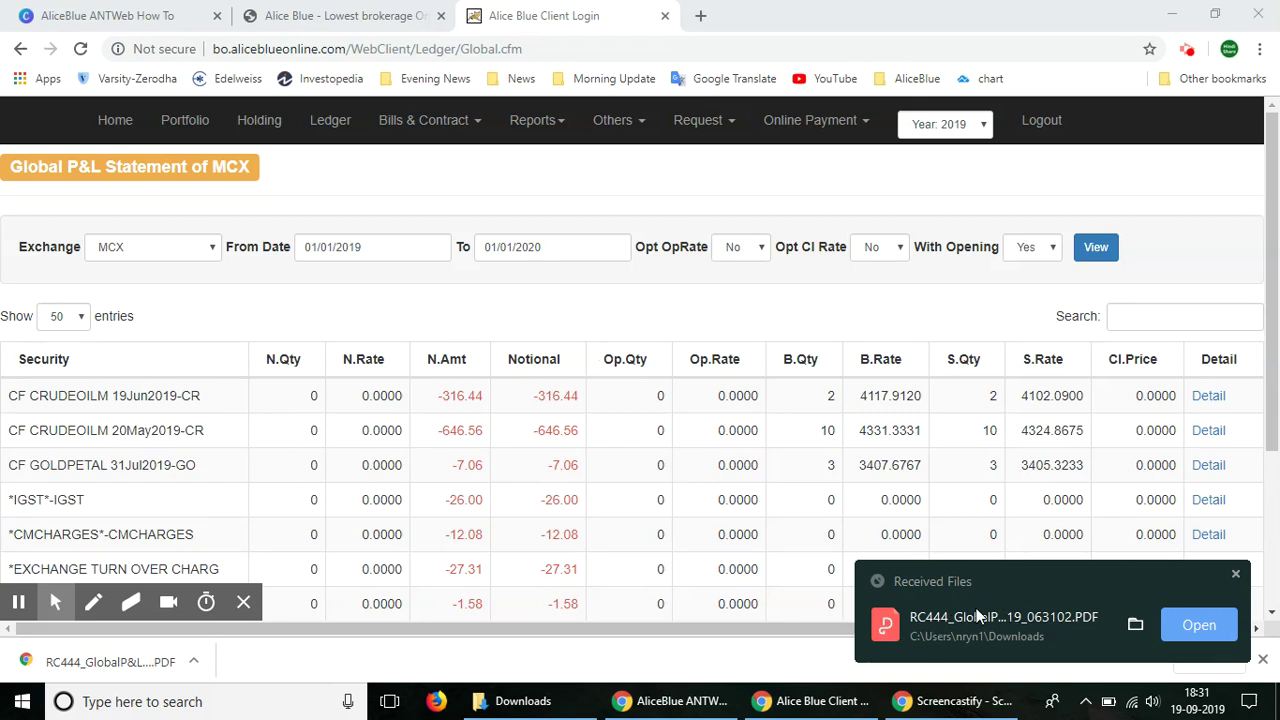
left_click(1201, 628)
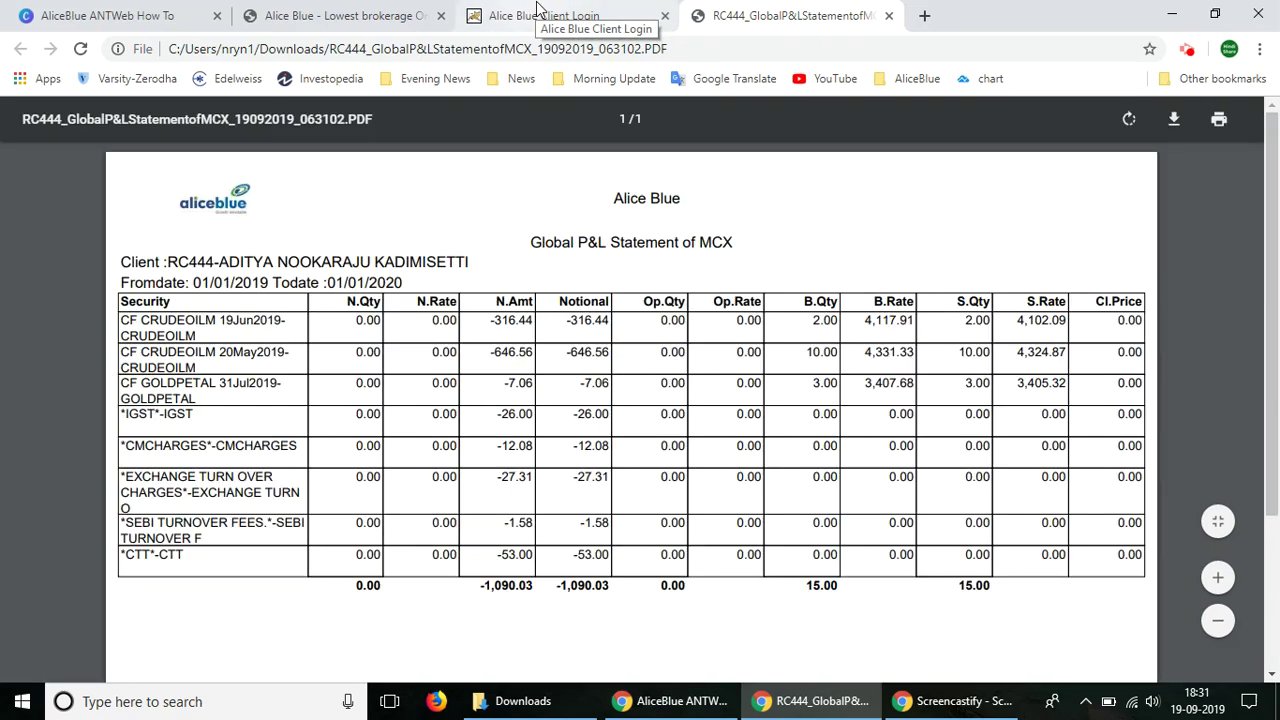
Back on the statement page, download the MCX P&L statement as an Excel file.
left_click(537, 8)
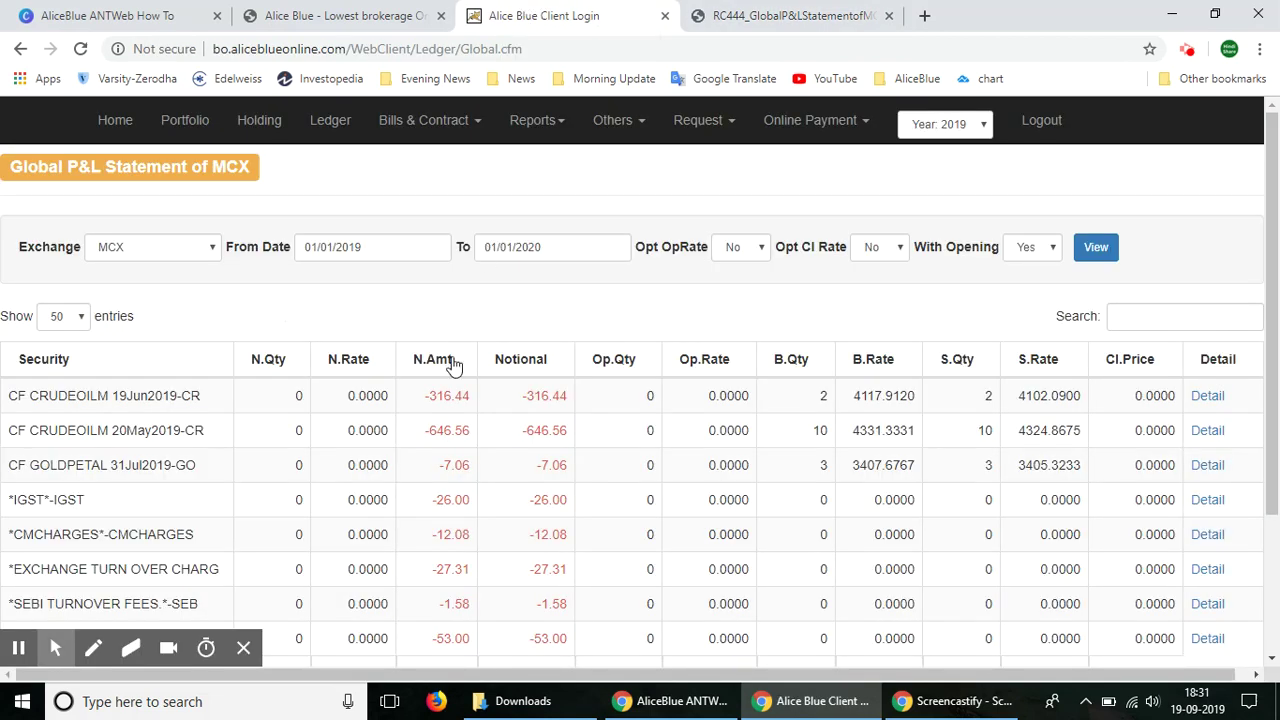
scroll(370, 345, "down", 2)
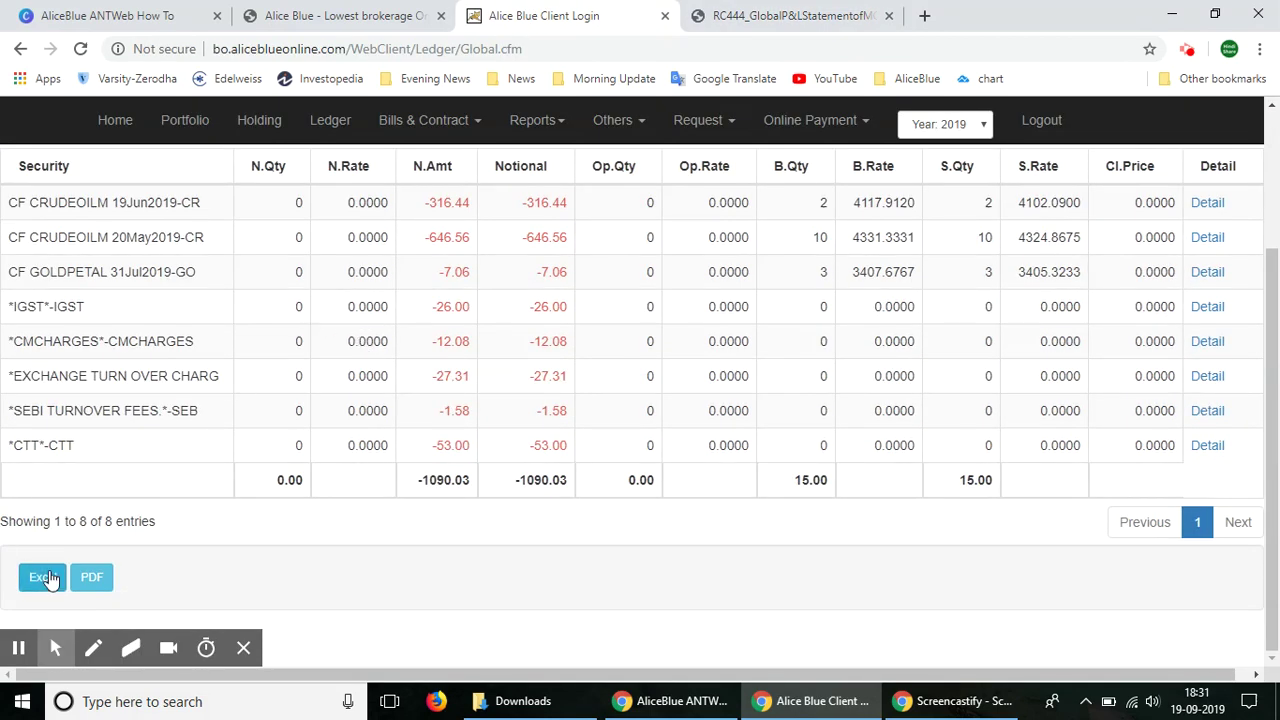
left_click(49, 578)
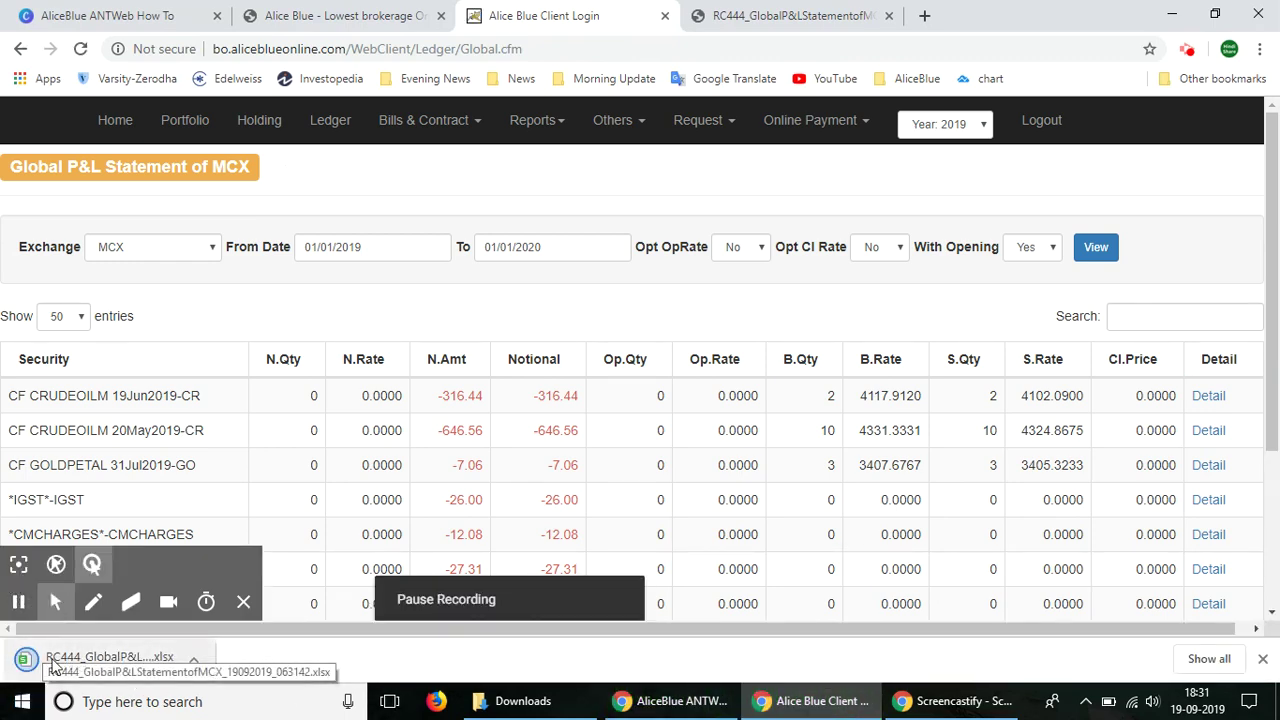
scroll(283, 540, "down", 3)
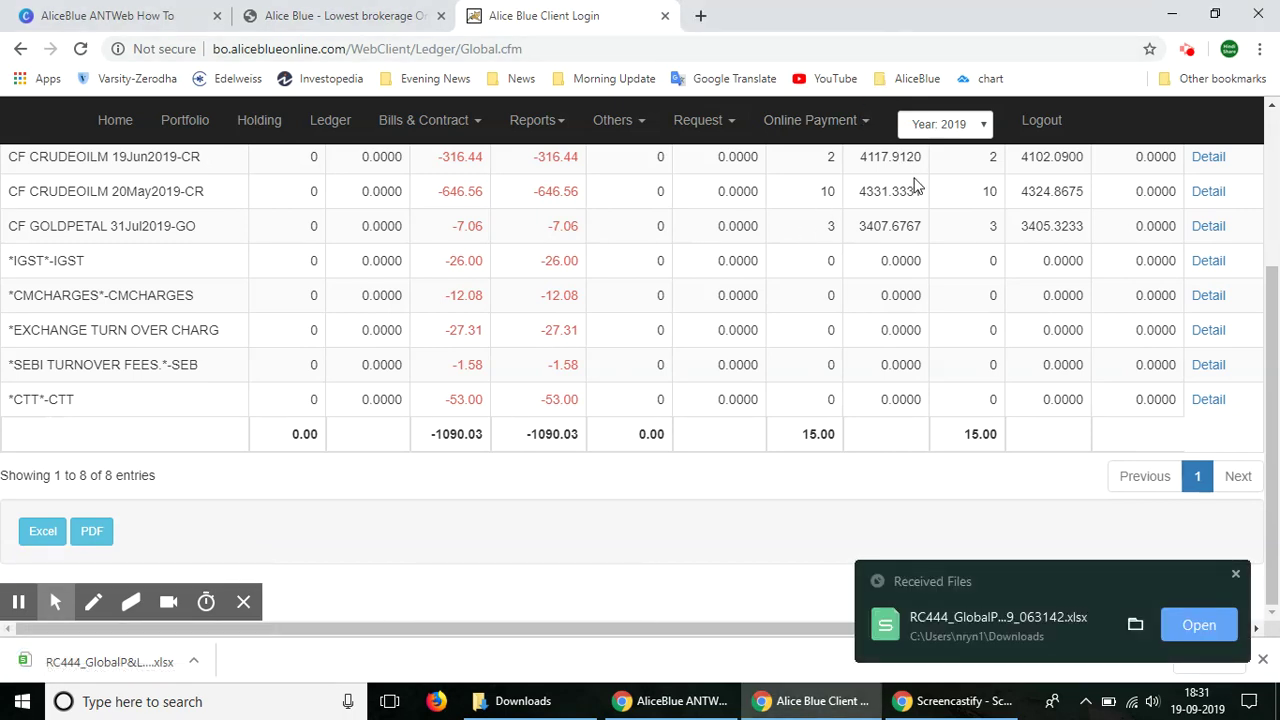
scroll(794, 397, "up", 3)
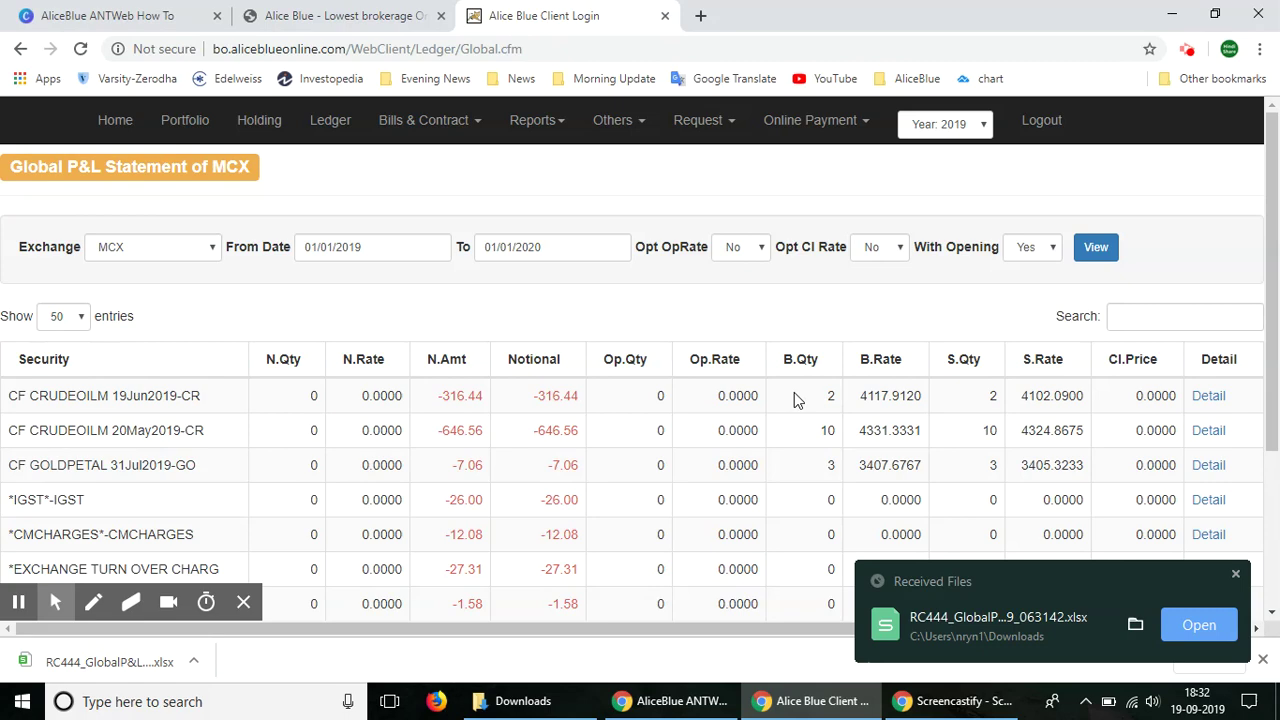
Return to the client home page showing the MCX balance of 96.75 CR.
left_click(112, 126)
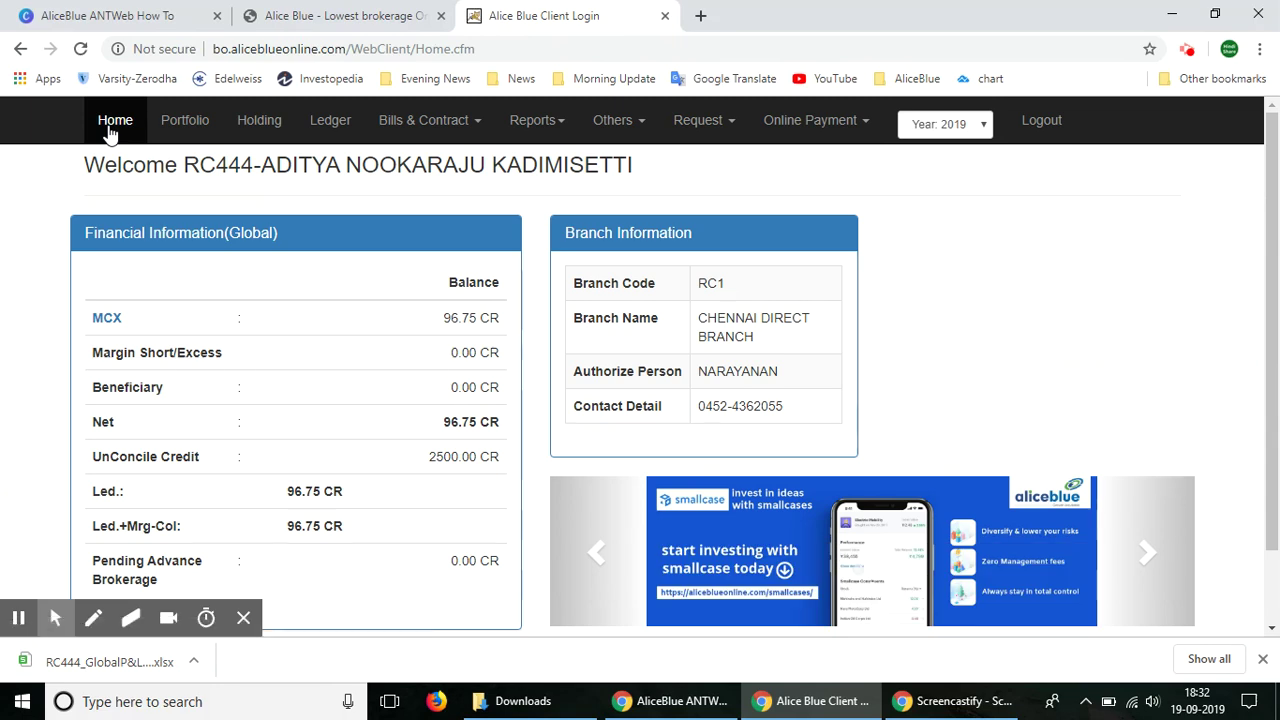
scroll(105, 250, "down", 1)
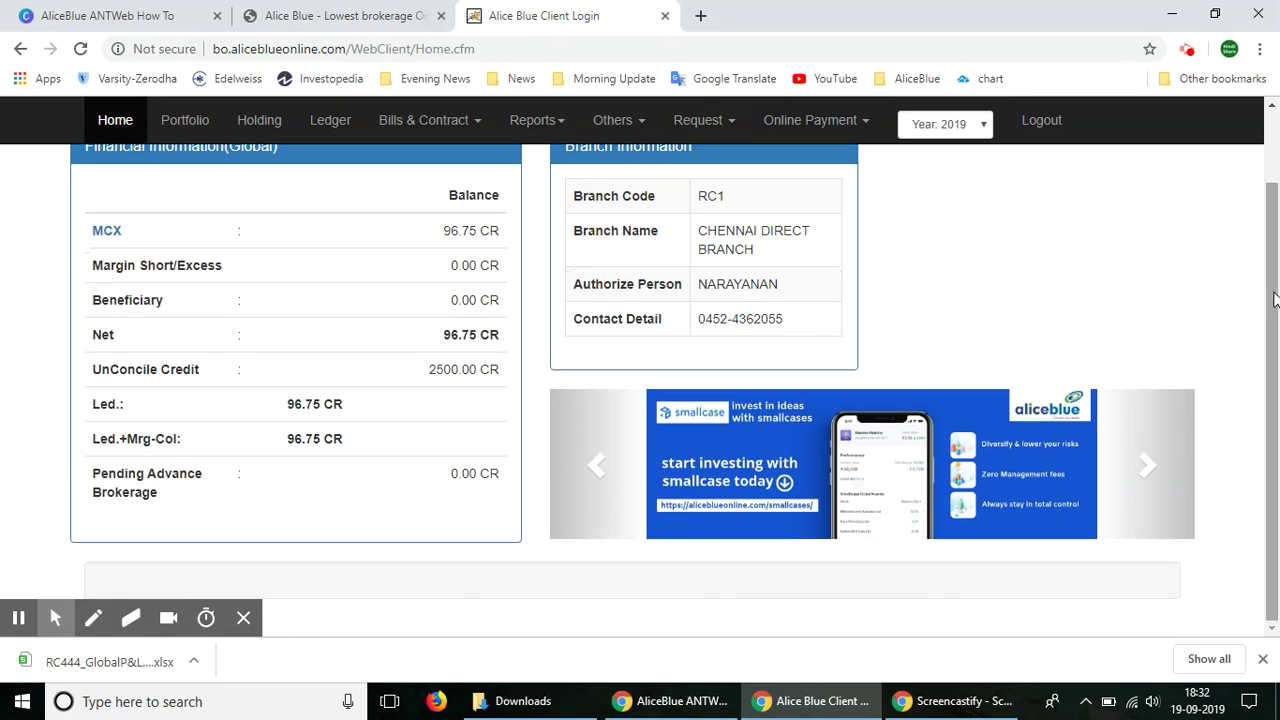
left_click_drag(1270, 296, 1275, 262)
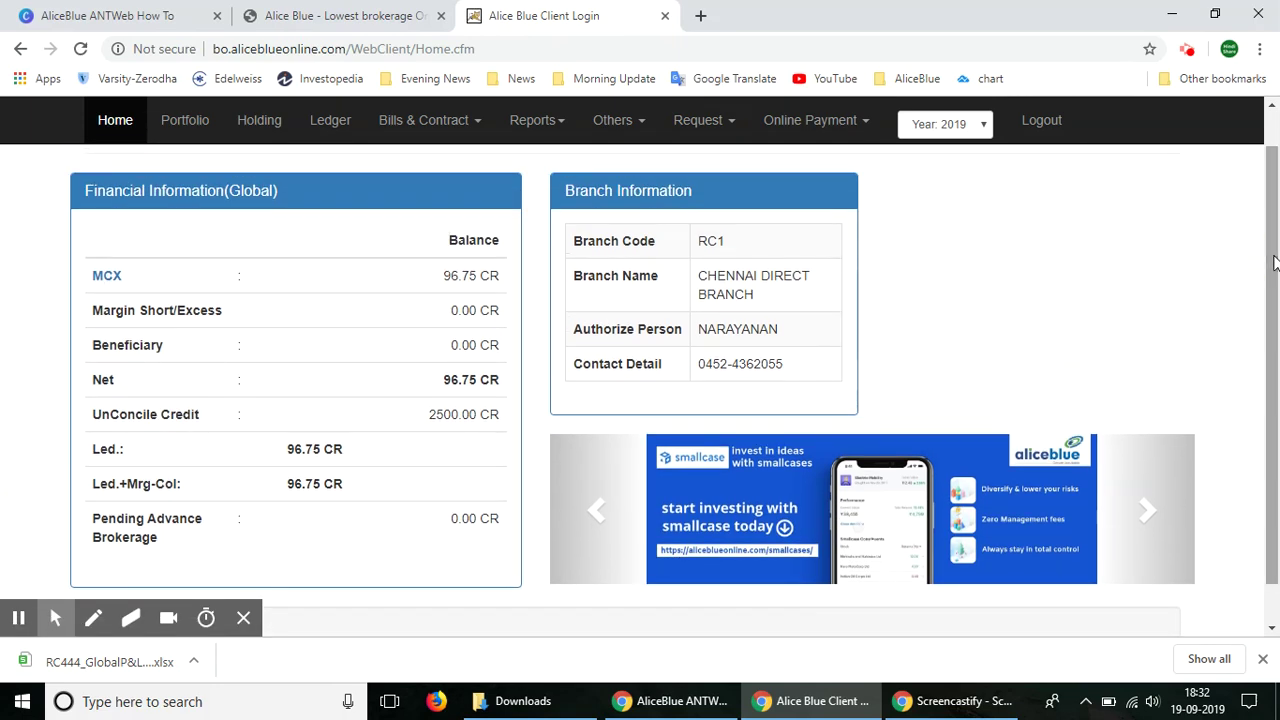